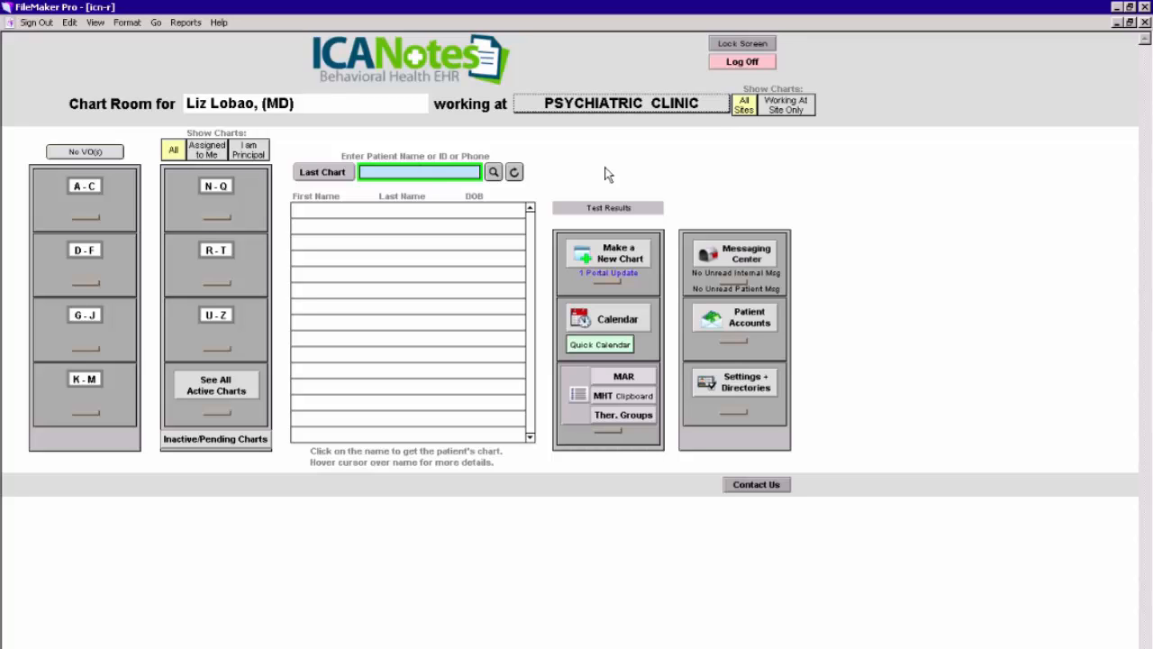
# Create a new patient chart with the patient's first name, last name and date of birth.
pyautogui.click(621, 255)
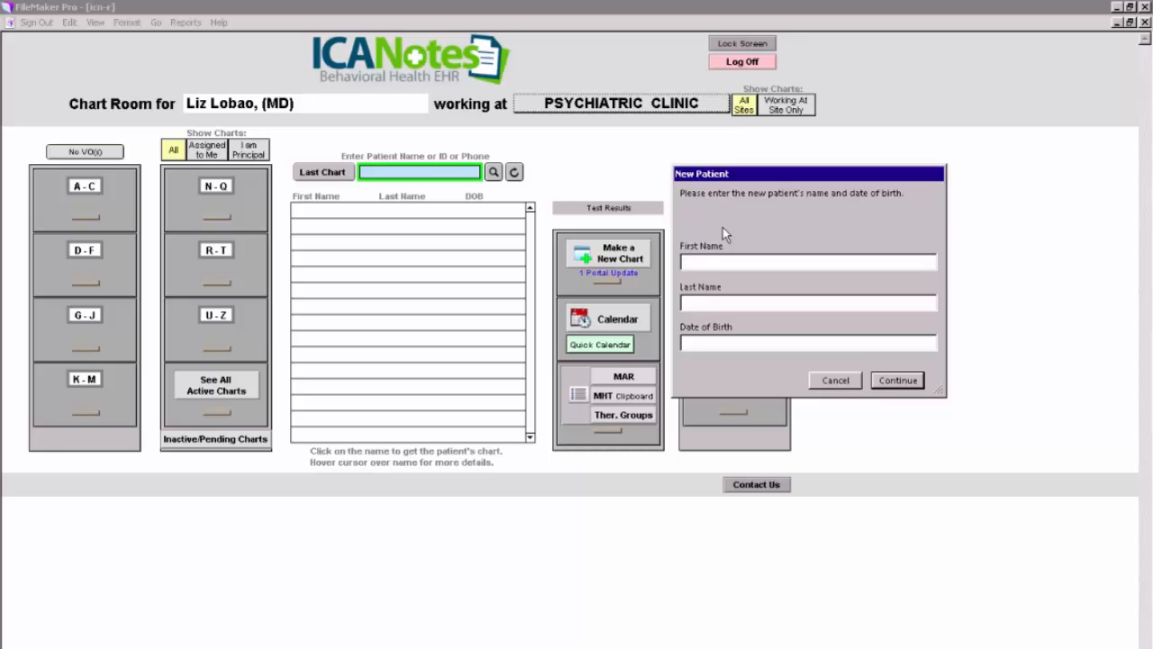
pyautogui.write('Snow')
pyautogui.click(719, 302)
pyautogui.write('White')
pyautogui.click(691, 343)
pyautogui.write('6-24-1955')
pyautogui.click(893, 385)
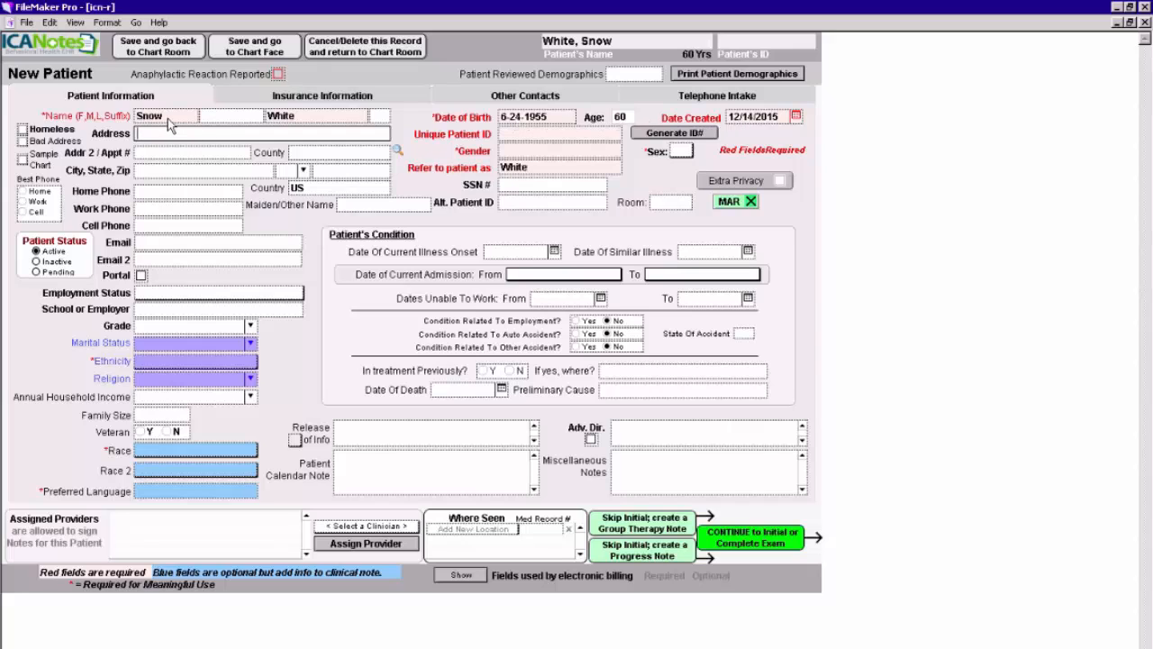
# Add the patient's middle initial to the name on the New Patient form.
pyautogui.click(221, 116)
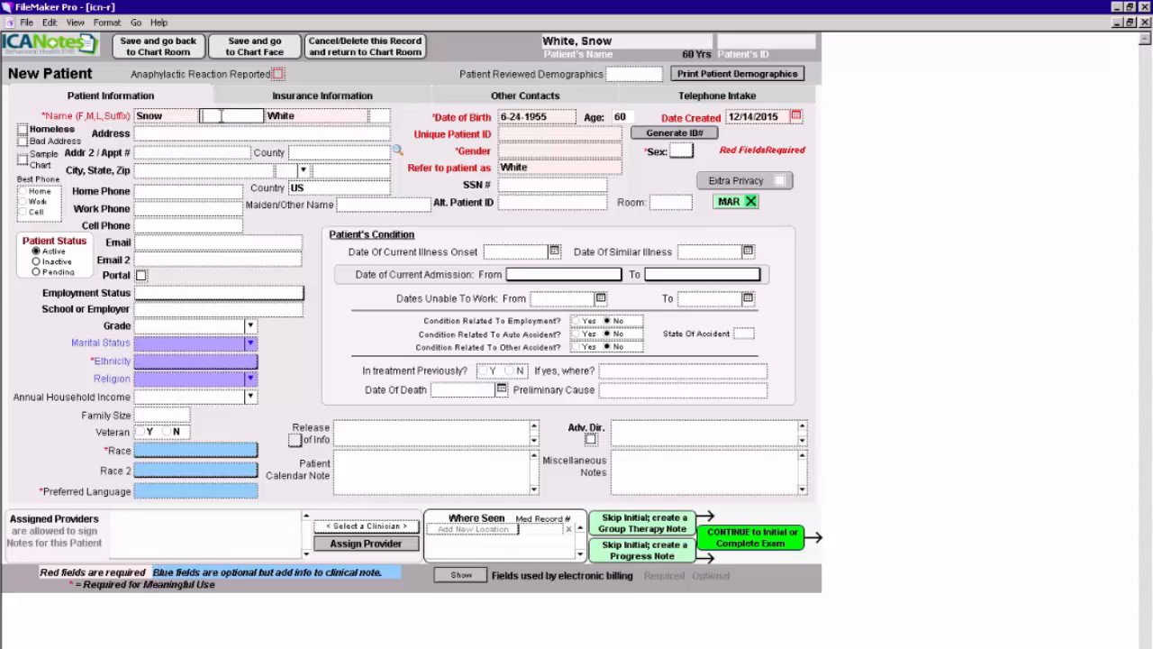
pyautogui.write('Z')
# Change the chart's creation date to 12/13/2015 and set it back to 12/14/2015.
pyautogui.click(797, 117)
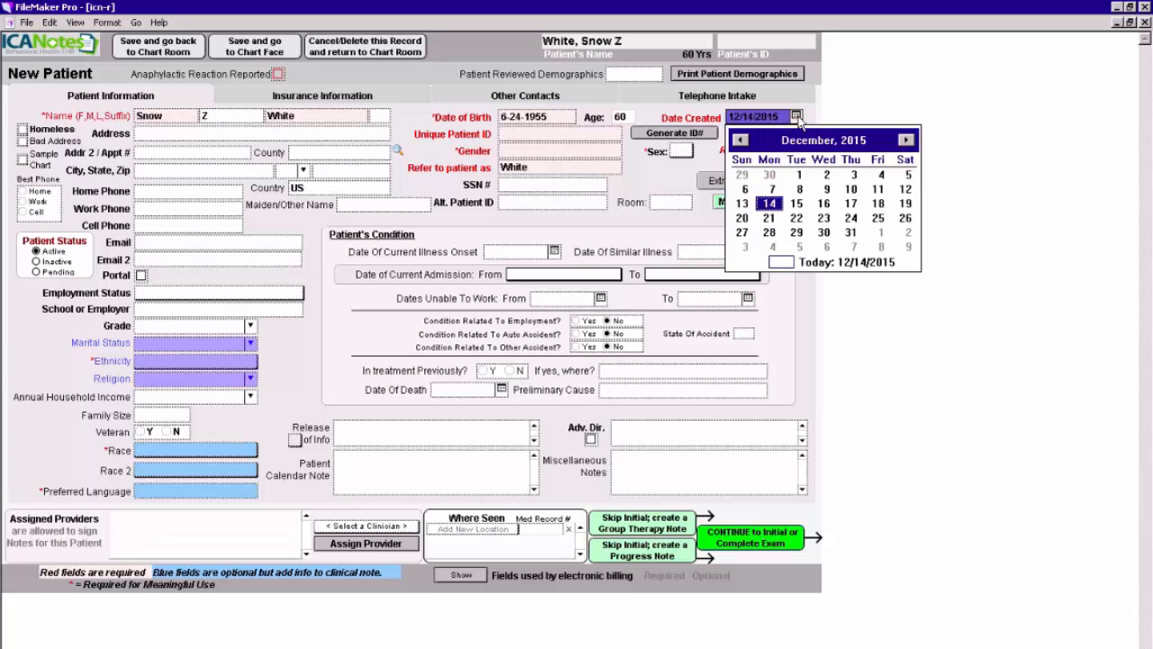
pyautogui.click(743, 205)
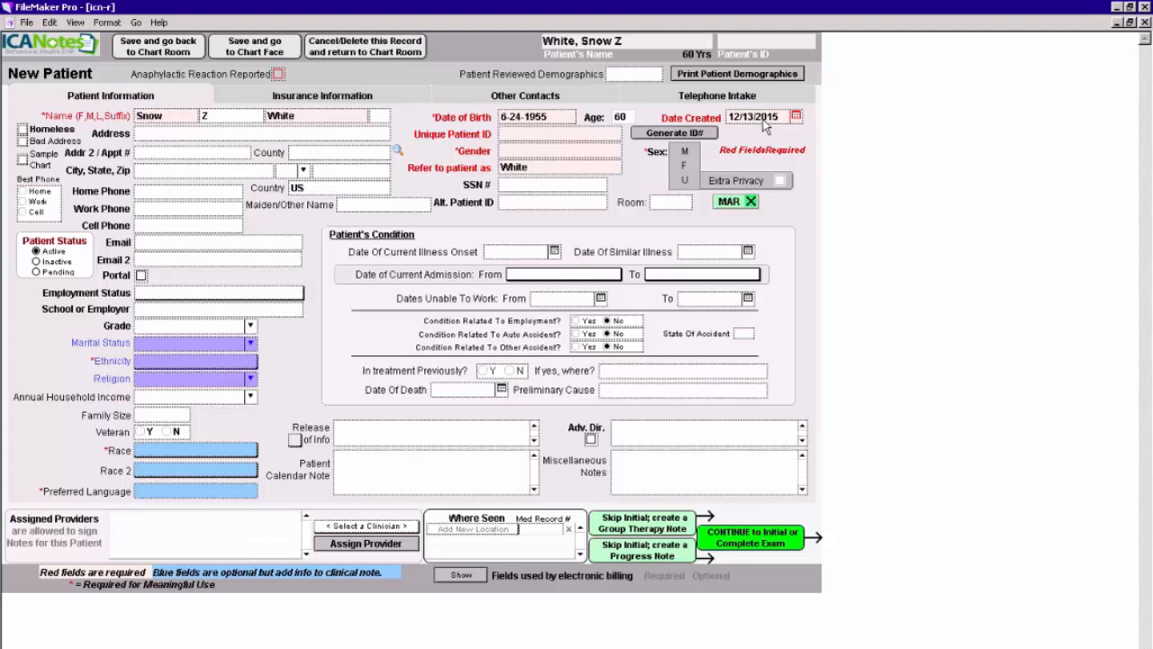
pyautogui.click(797, 116)
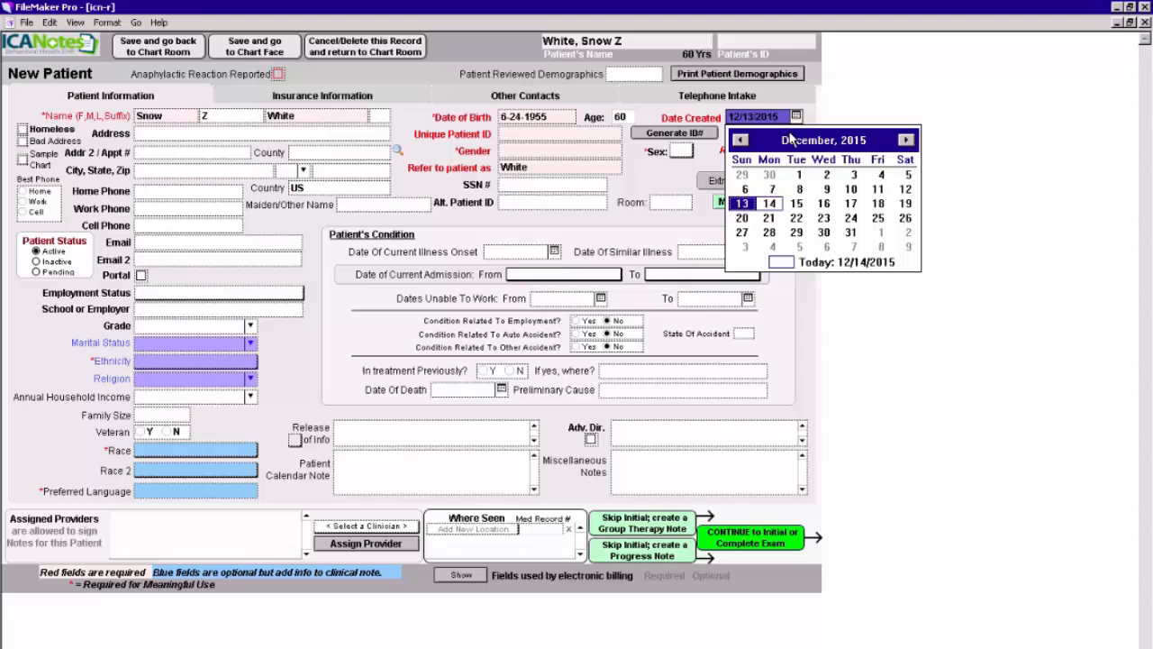
pyautogui.click(770, 205)
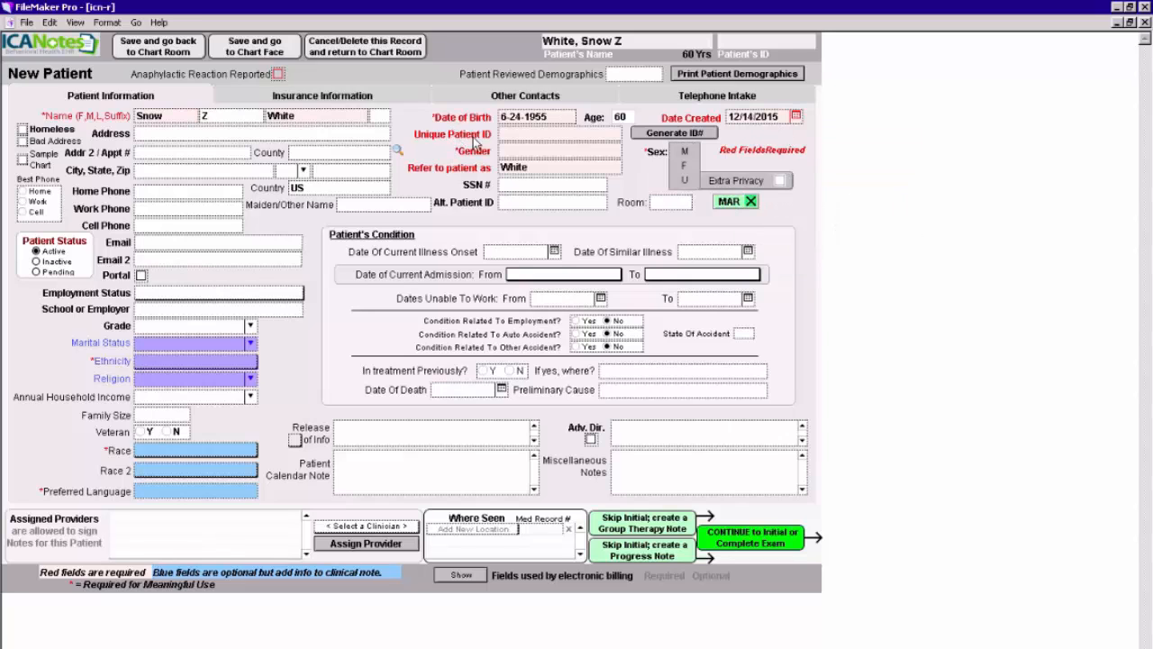
# Generate the patient's unique ID number and set the gender to woman.
pyautogui.click(674, 136)
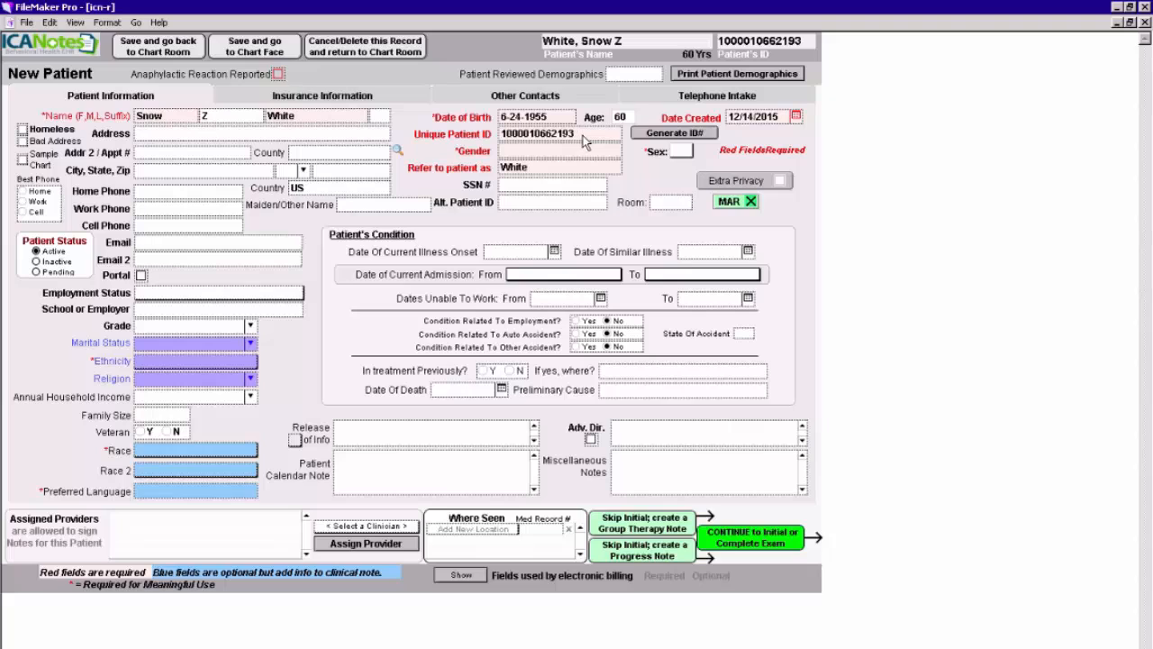
pyautogui.click(516, 150)
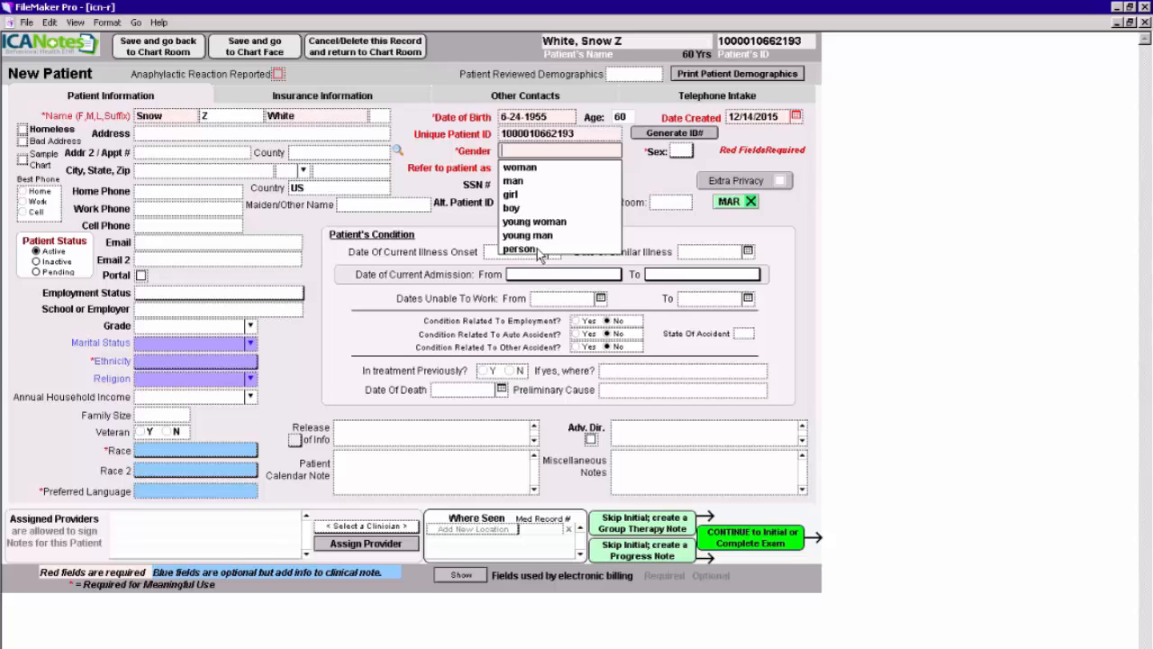
pyautogui.click(531, 171)
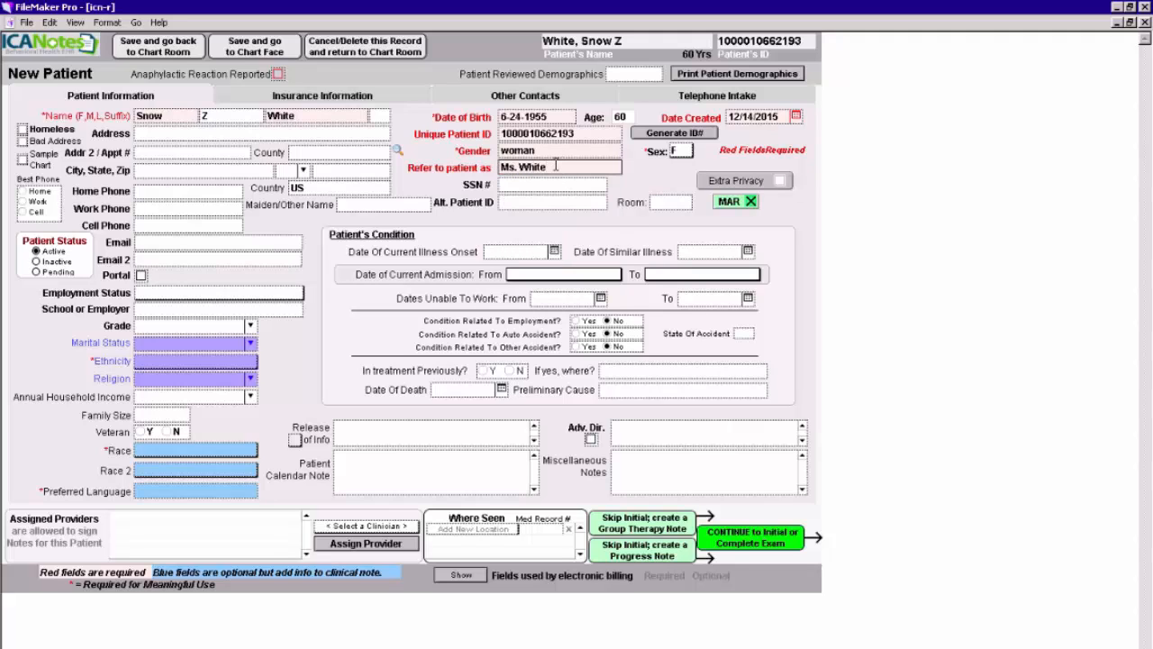
# Replace the name used to refer to the patient with the patient's first name only.
pyautogui.moveTo(556, 166); pyautogui.dragTo(496, 166)
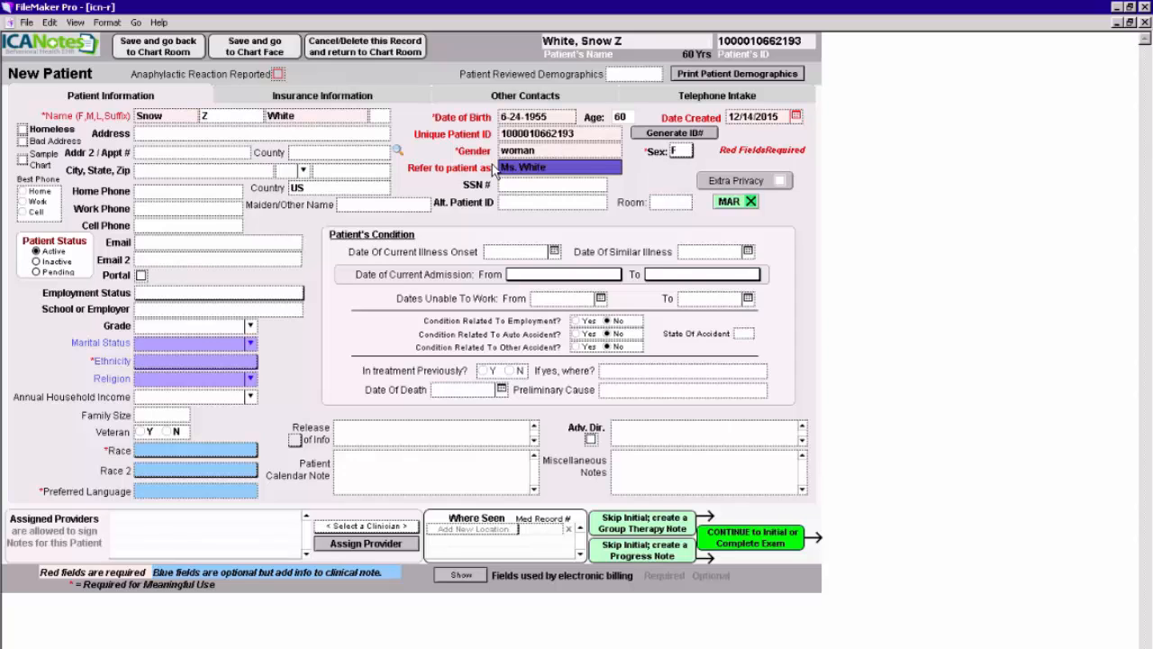
pyautogui.press('BackSpace')
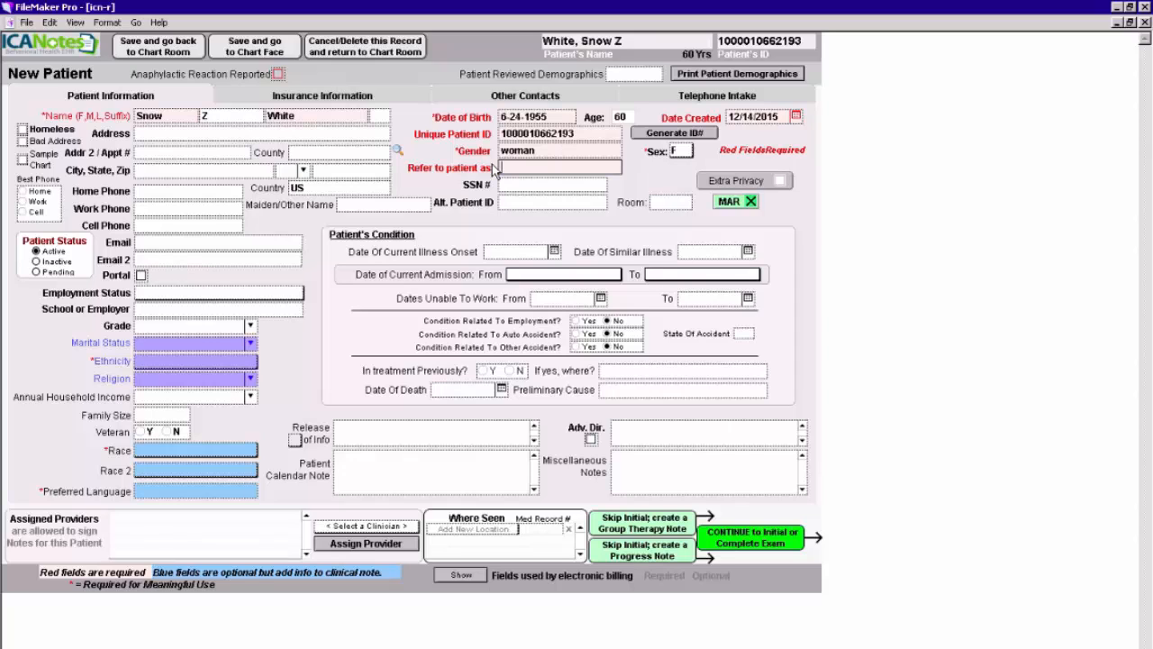
pyautogui.write('Snow')
# Find the MD clinician by first name in the clinician list and assign that clinician as the patient's provider.
pyautogui.click(365, 528)
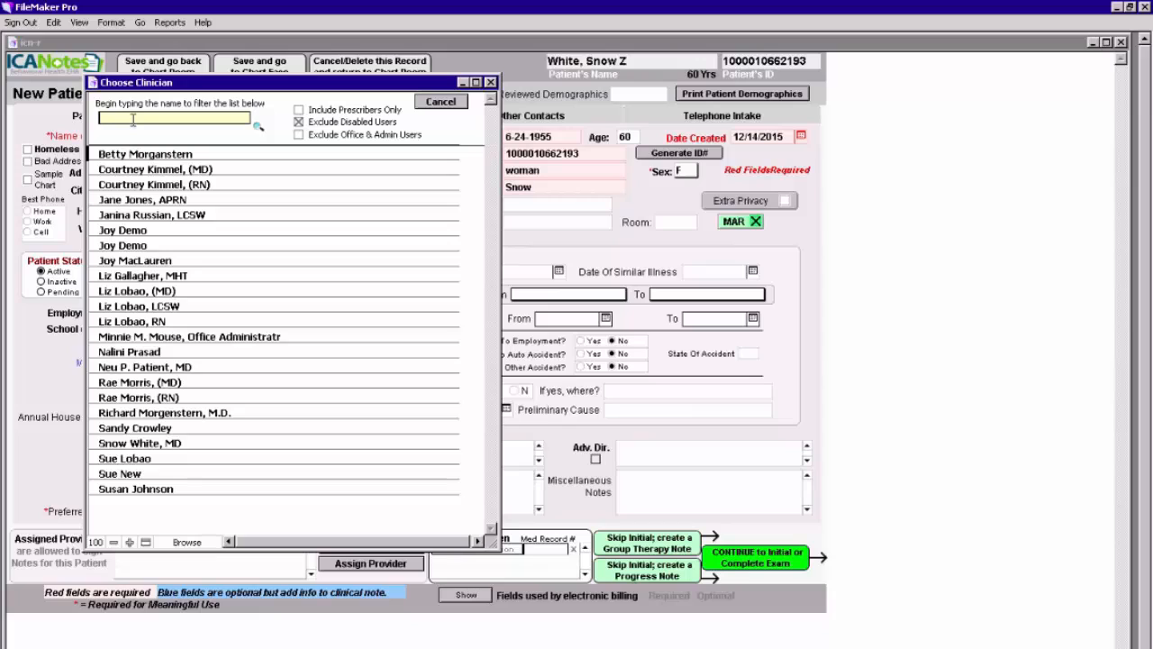
pyautogui.write('Liz')
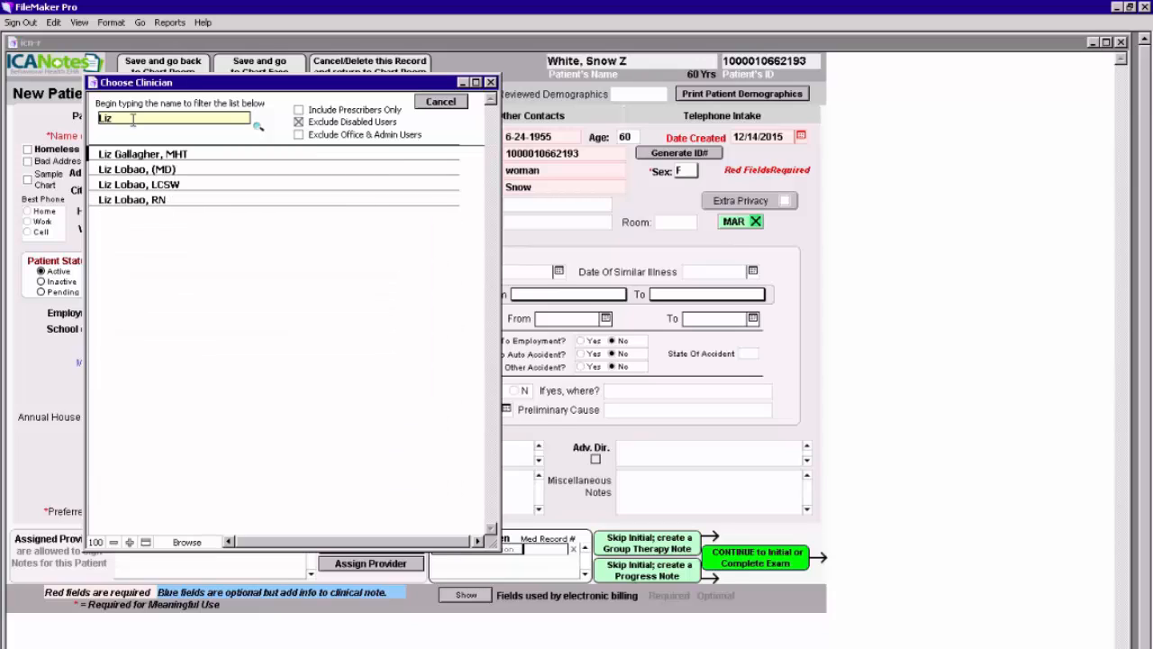
pyautogui.click(132, 173)
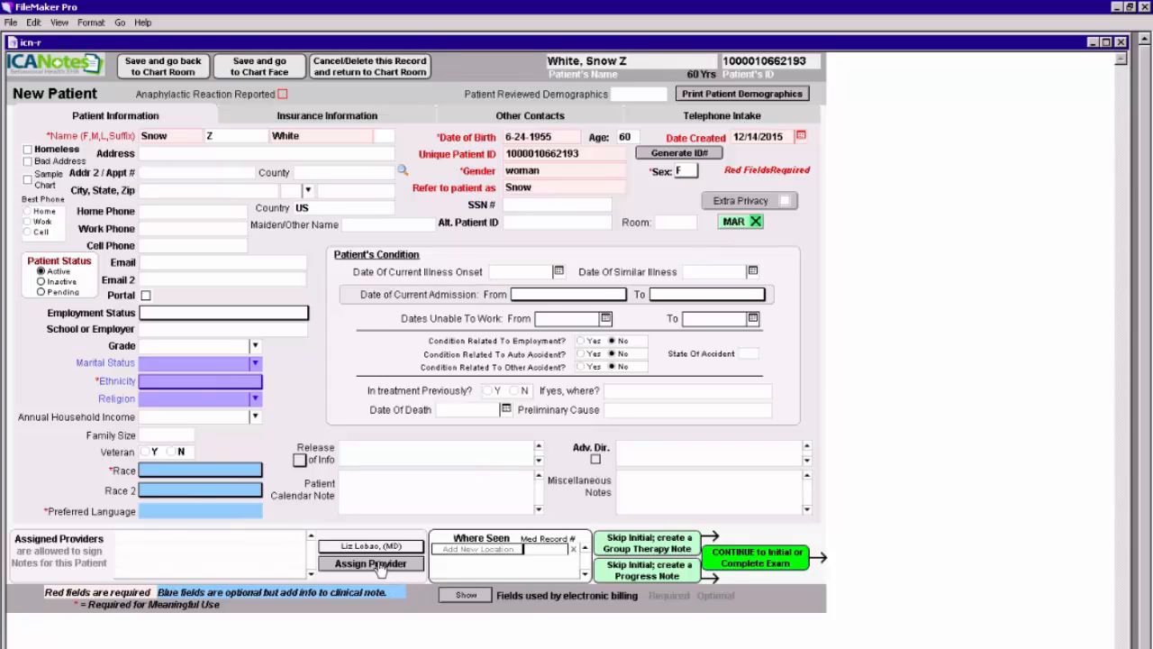
pyautogui.click(375, 564)
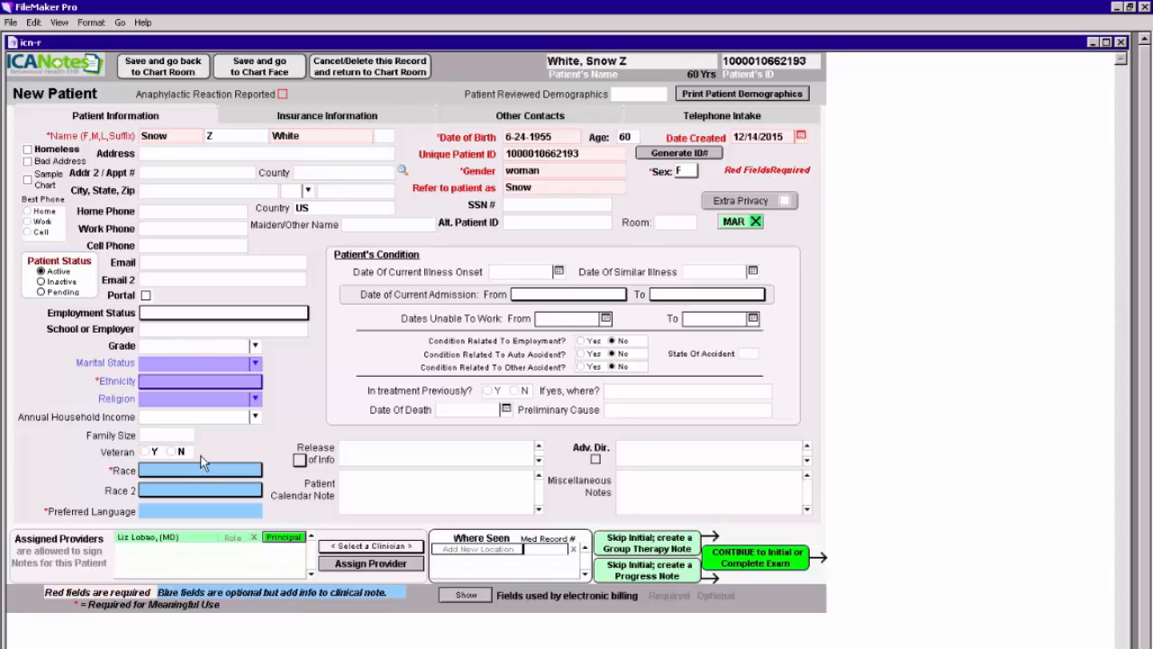
# Set the patient's marital status to married, ethnicity to Canadian and religion to Catholic.
pyautogui.click(256, 364)
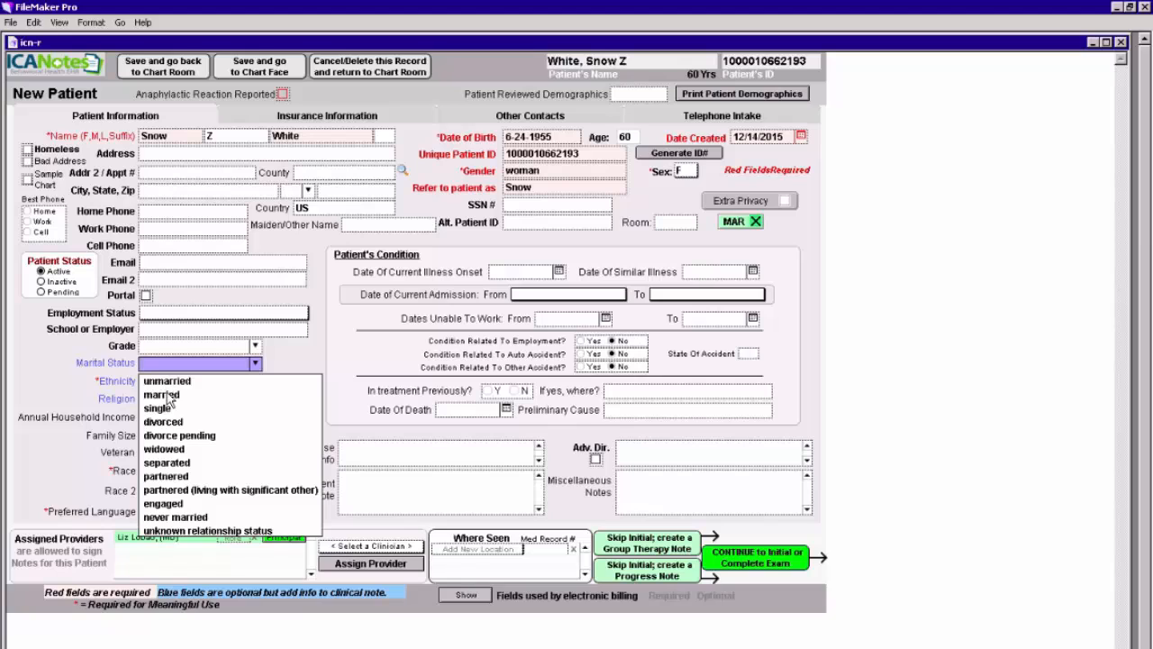
pyautogui.click(167, 398)
pyautogui.click(252, 380)
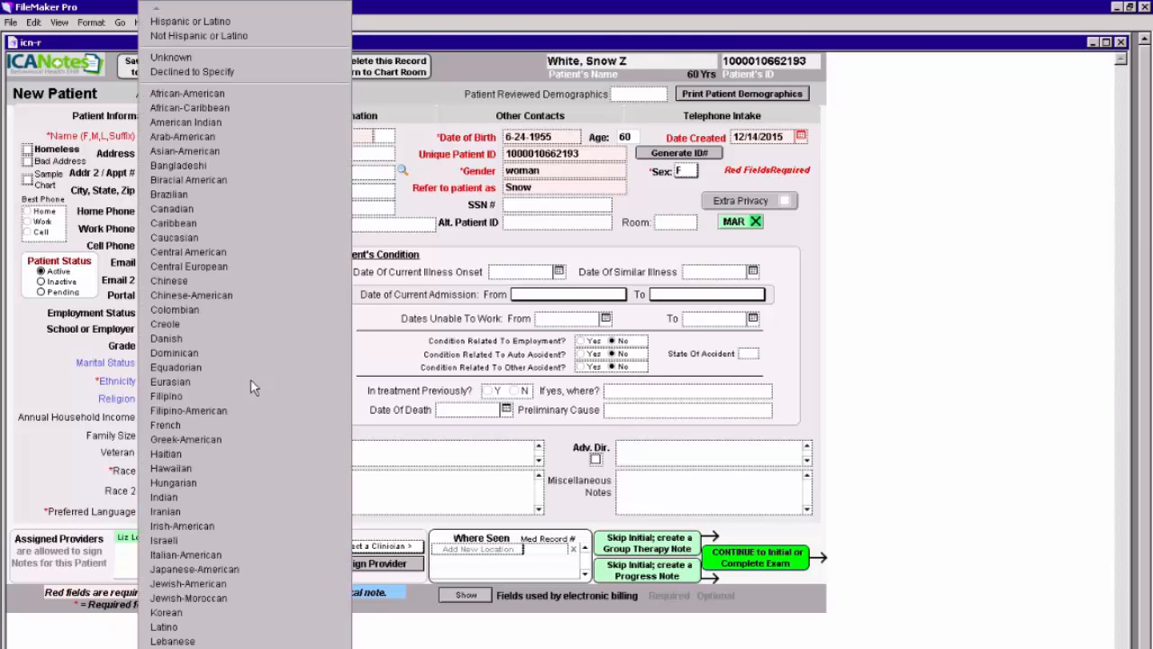
pyautogui.click(191, 210)
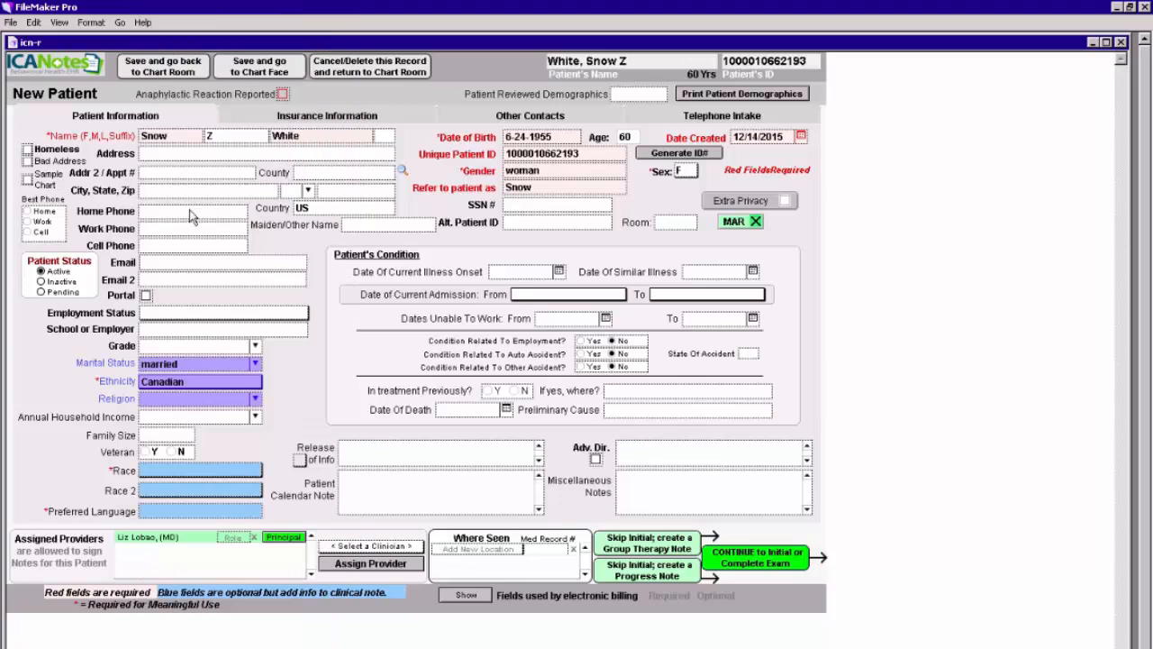
pyautogui.click(256, 398)
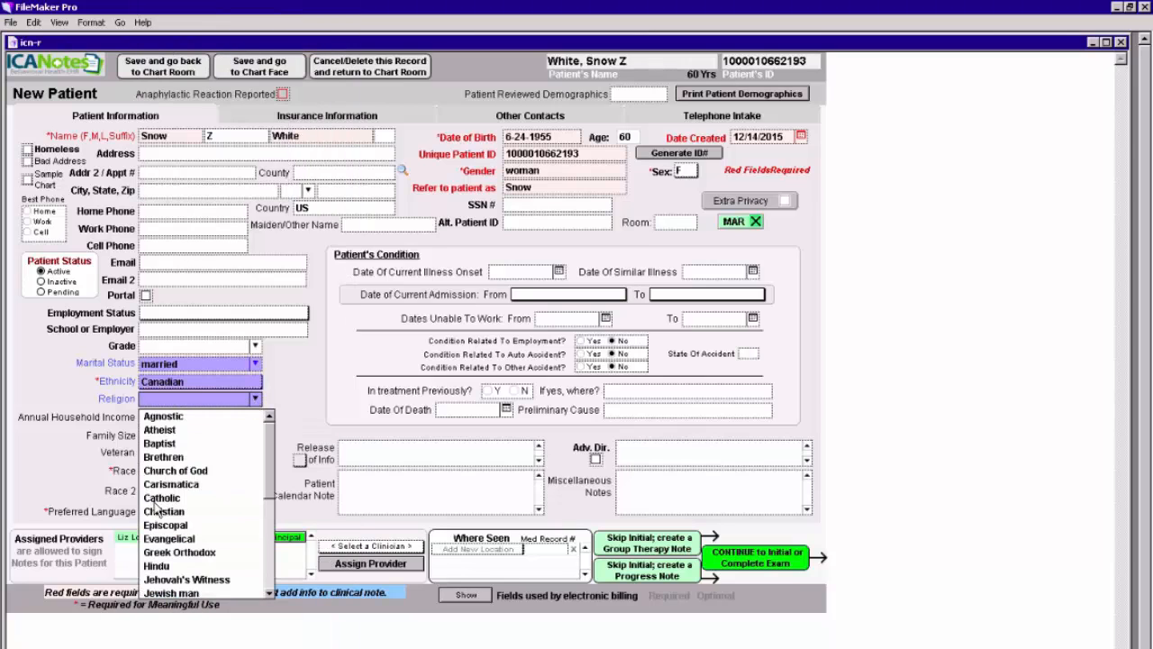
pyautogui.click(157, 500)
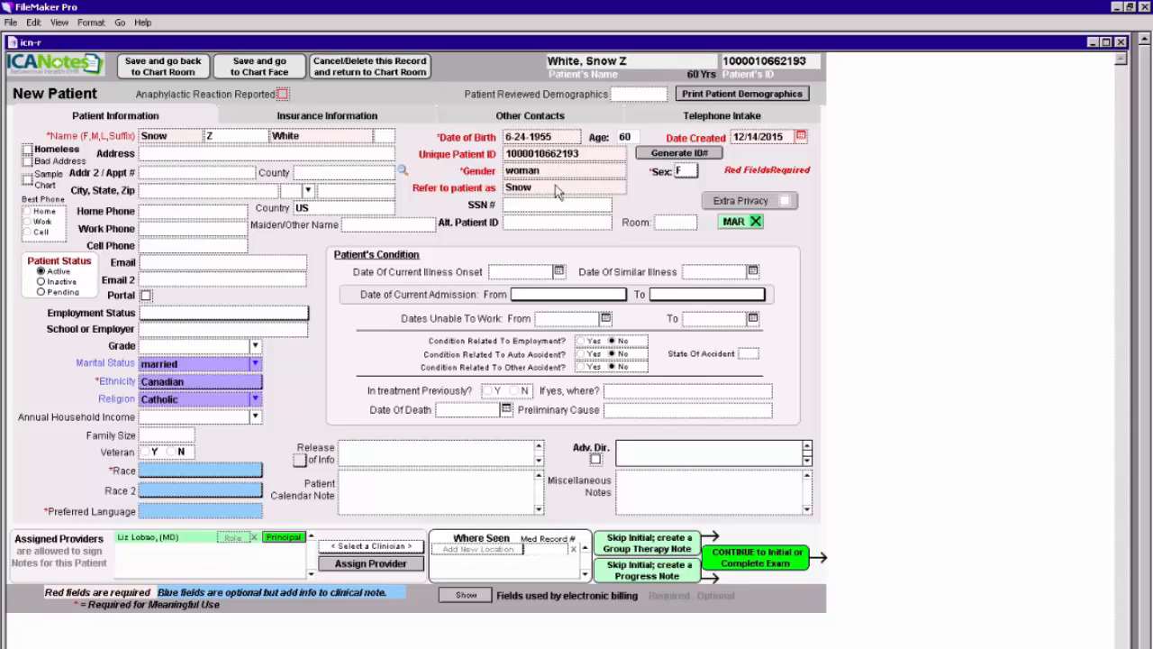
# Save the new patient record back to the Chart Room and enter the patient's full name in the chart search.
pyautogui.click(163, 67)
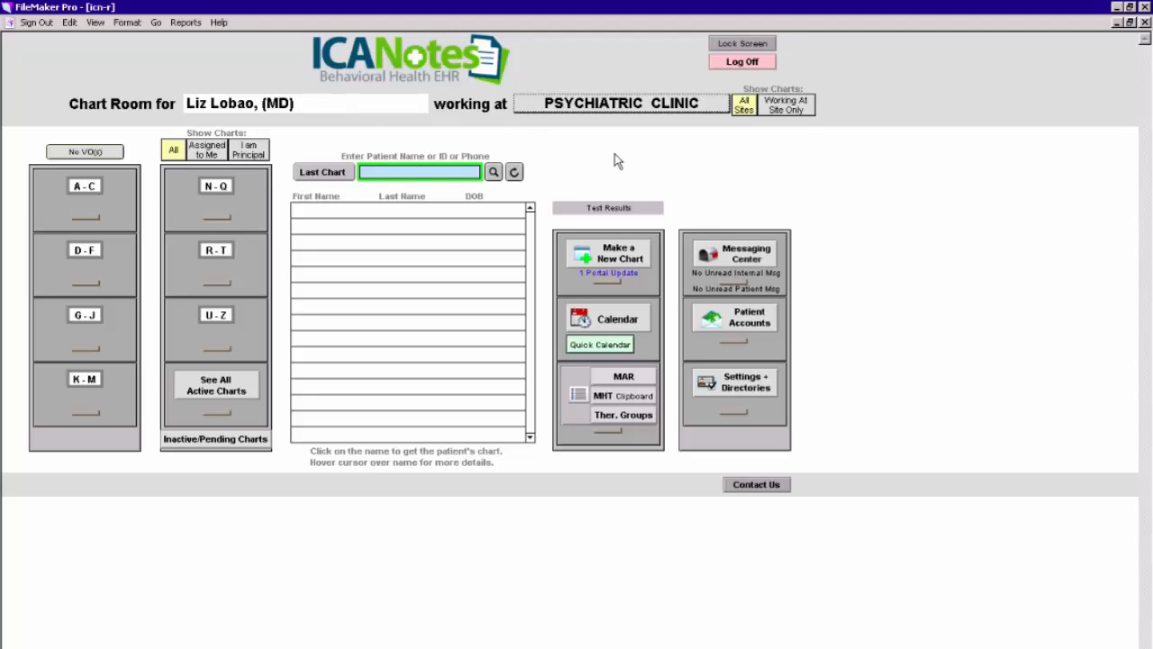
pyautogui.write('Snow White')
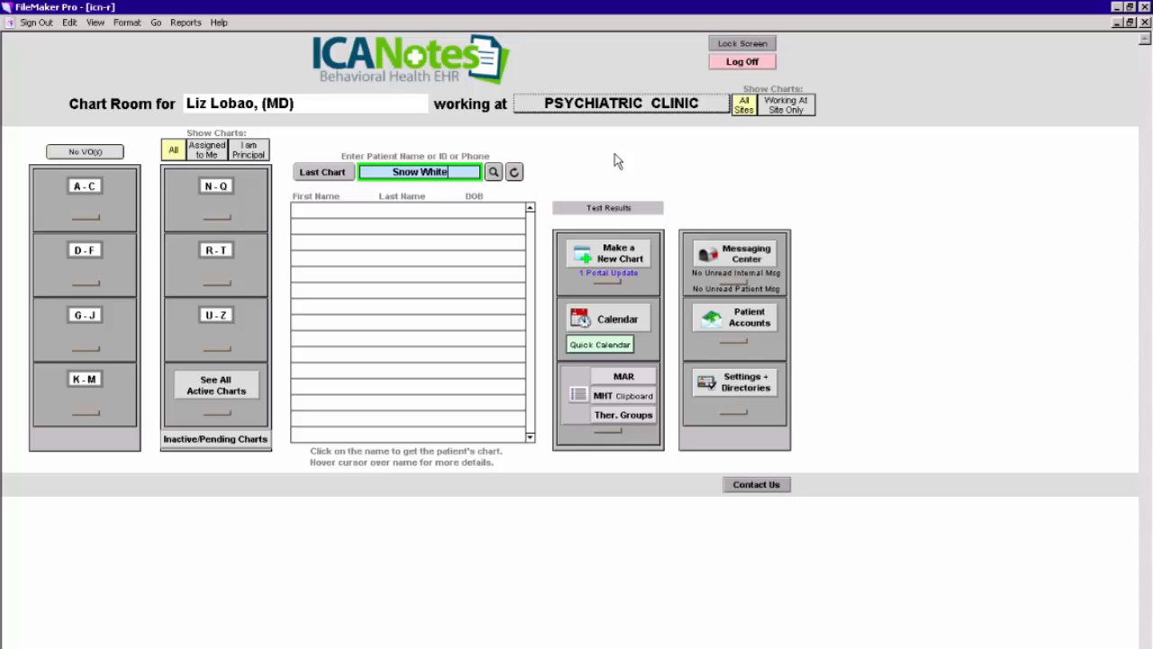